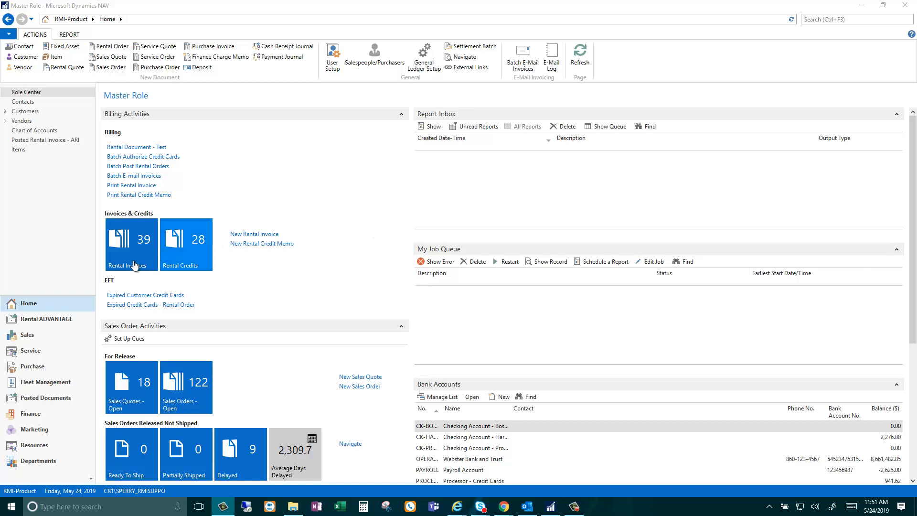
Step: In Rental ADVANTAGE > Rental Orders, open order ARO00604 for AG Edwards Farmington
click(72, 317)
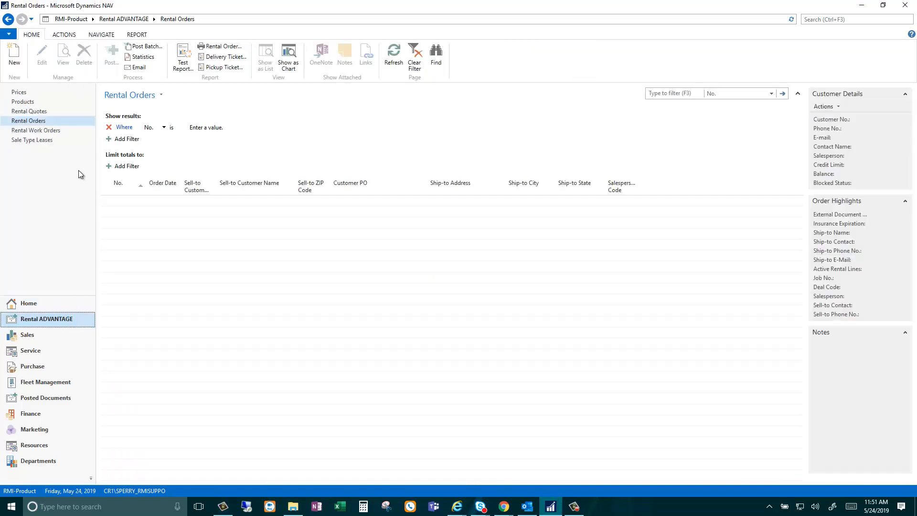
click(68, 120)
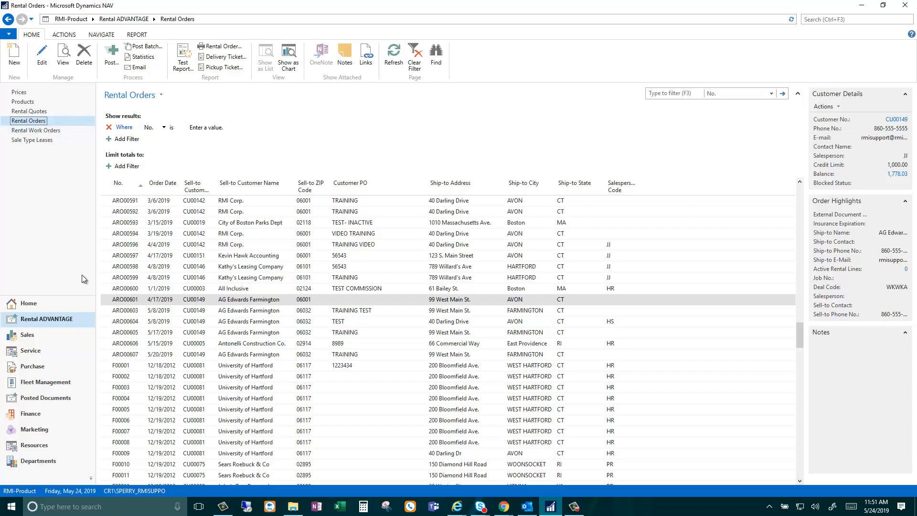
click(129, 322)
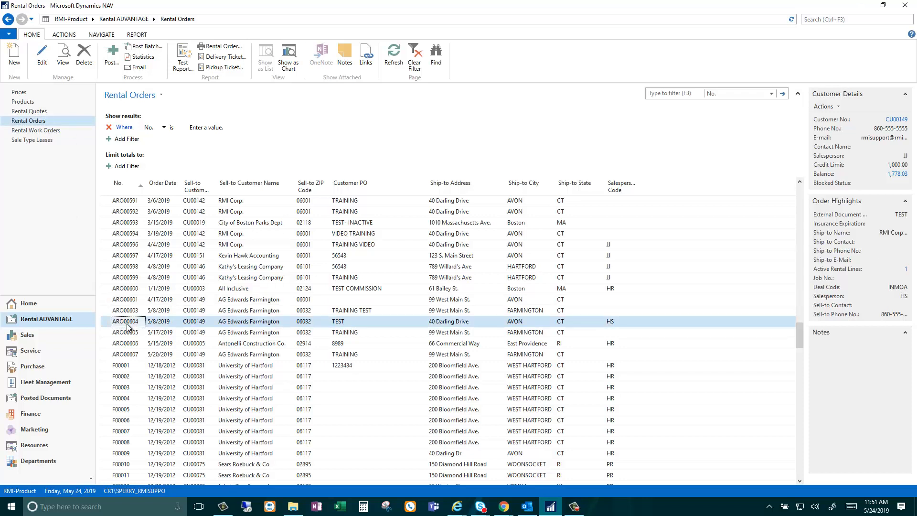
double_click(127, 323)
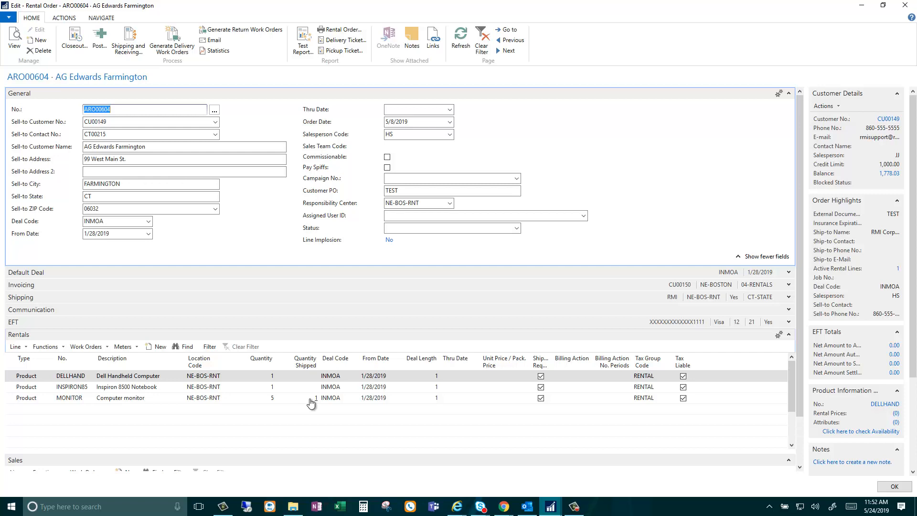
click(311, 377)
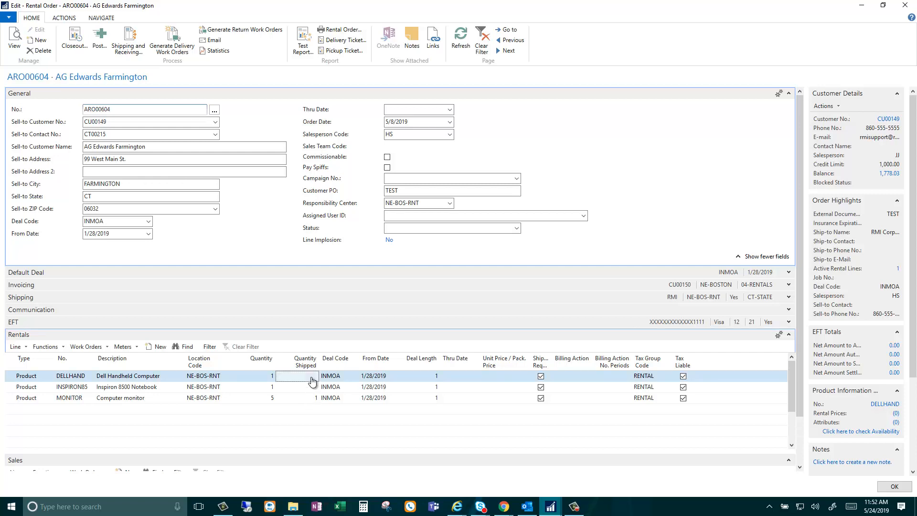
click(312, 379)
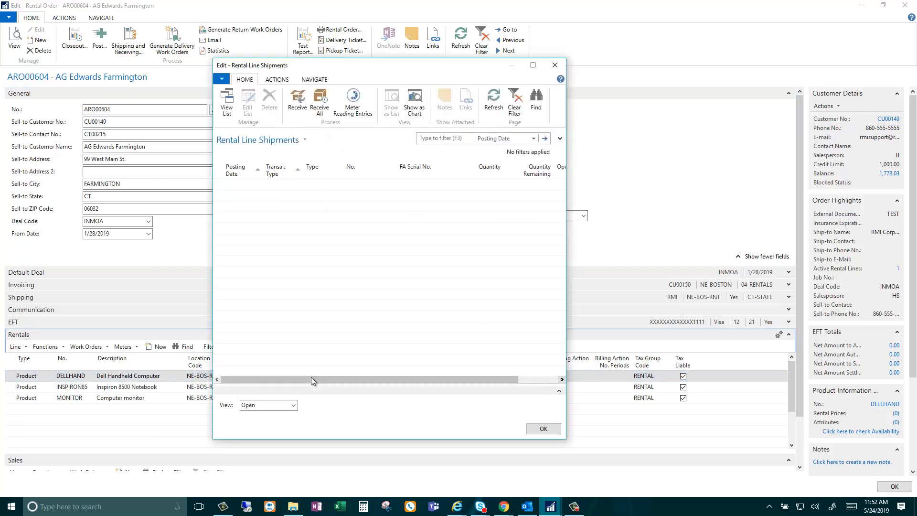
click(293, 405)
click(286, 427)
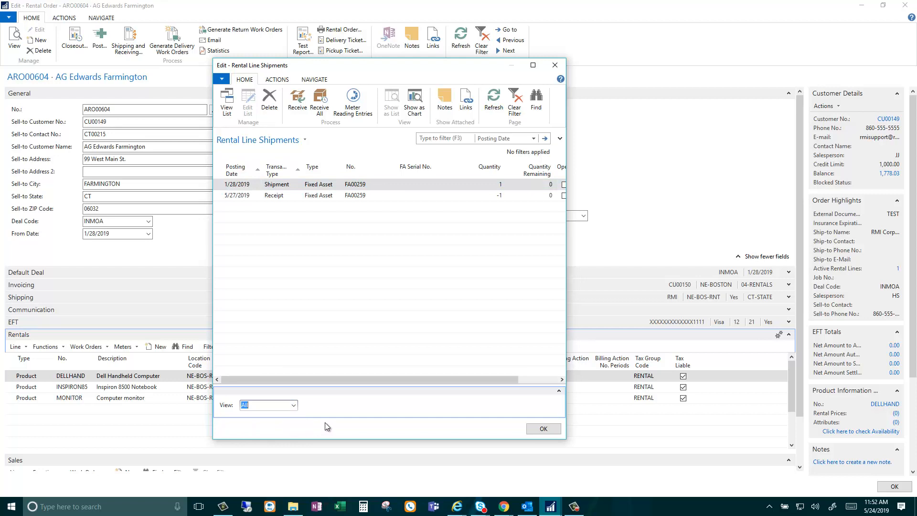
click(543, 428)
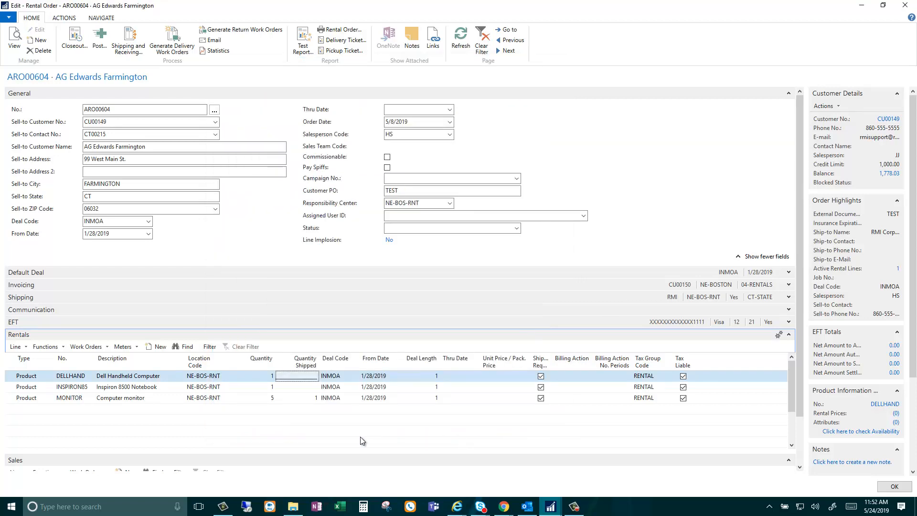
click(21, 349)
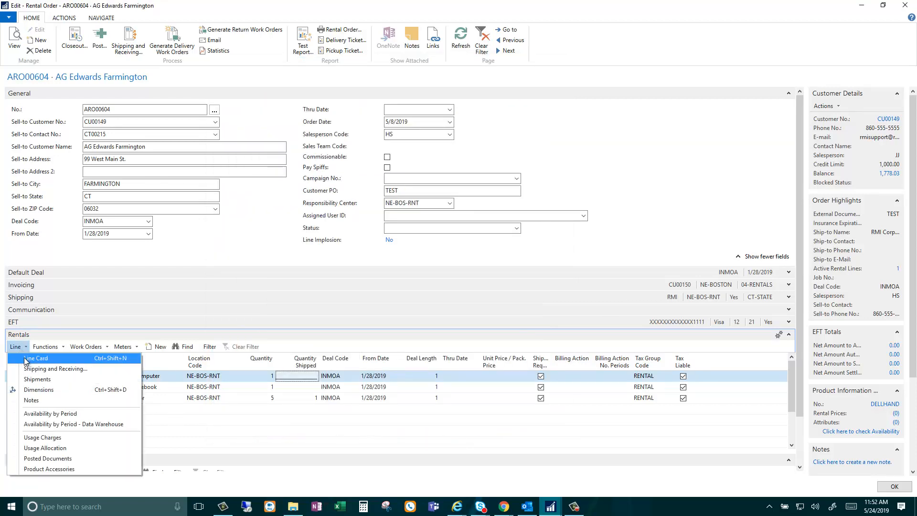
click(24, 358)
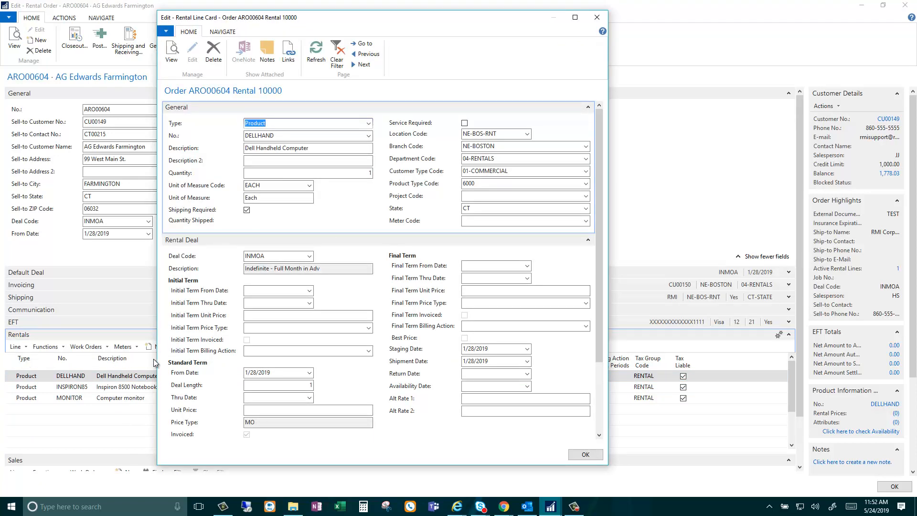
scroll(356, 379, down, 3)
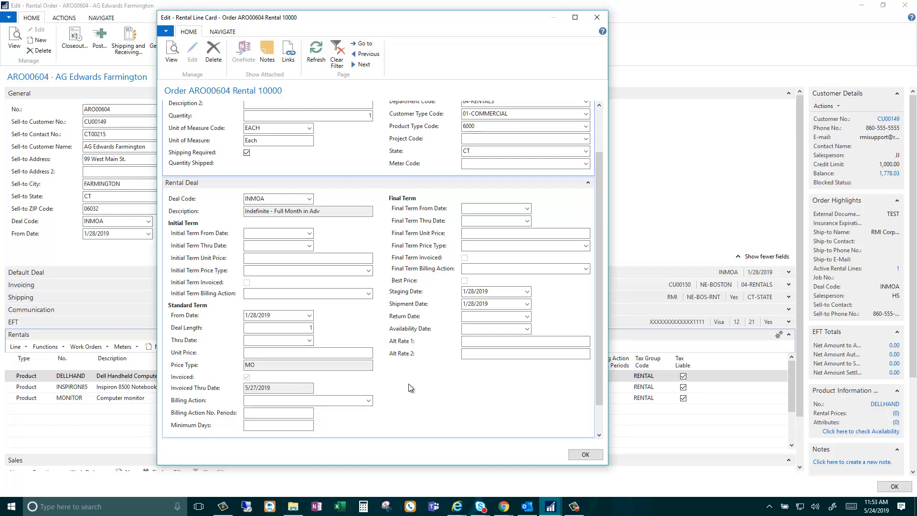
click(584, 454)
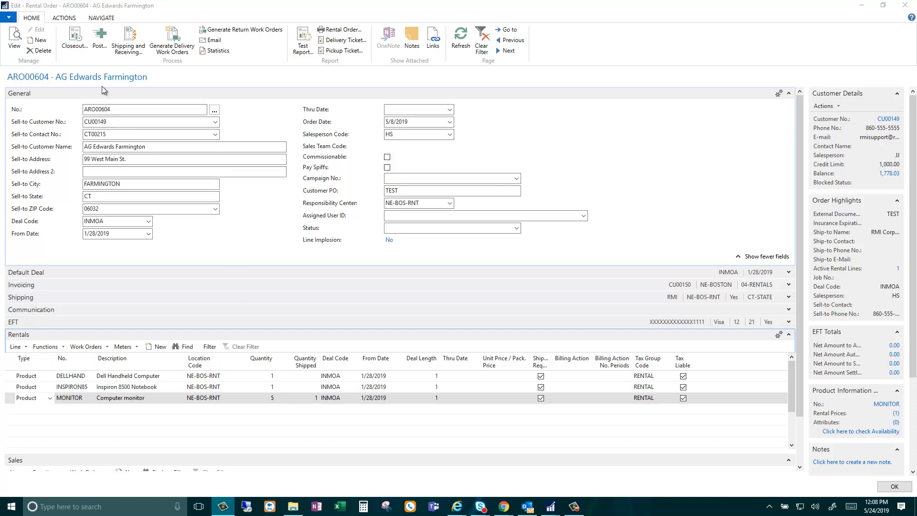
Step: Start the ARO00604 closeout with billing settlement date 5/27/2019 and maximize the Rental Closeout window
click(75, 54)
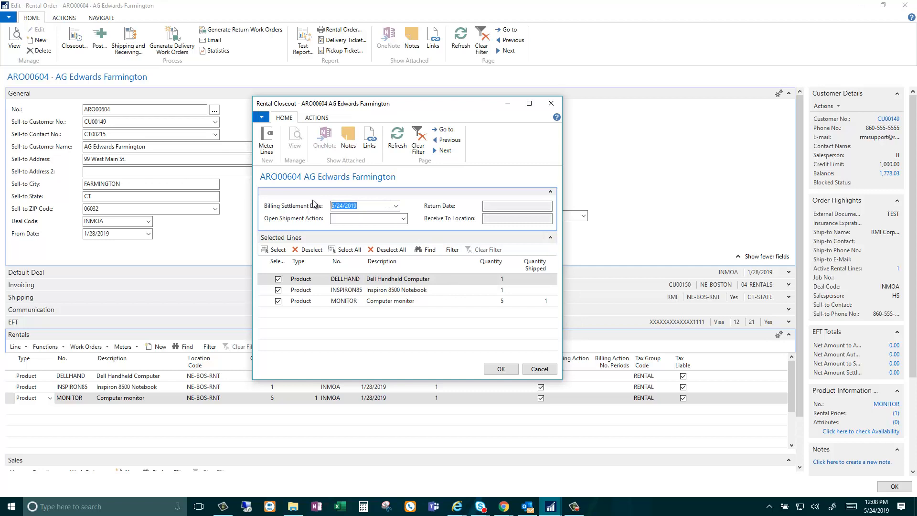
text(5/27)
key(Tab)
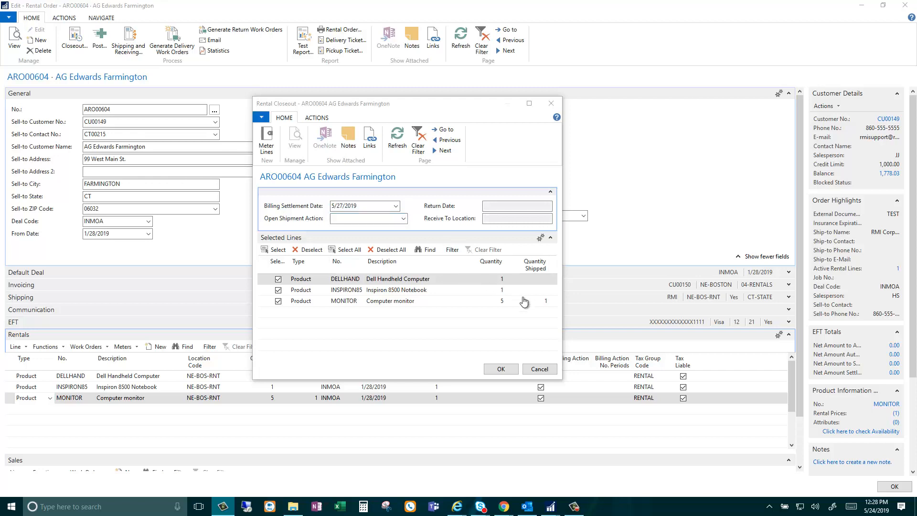
click(529, 103)
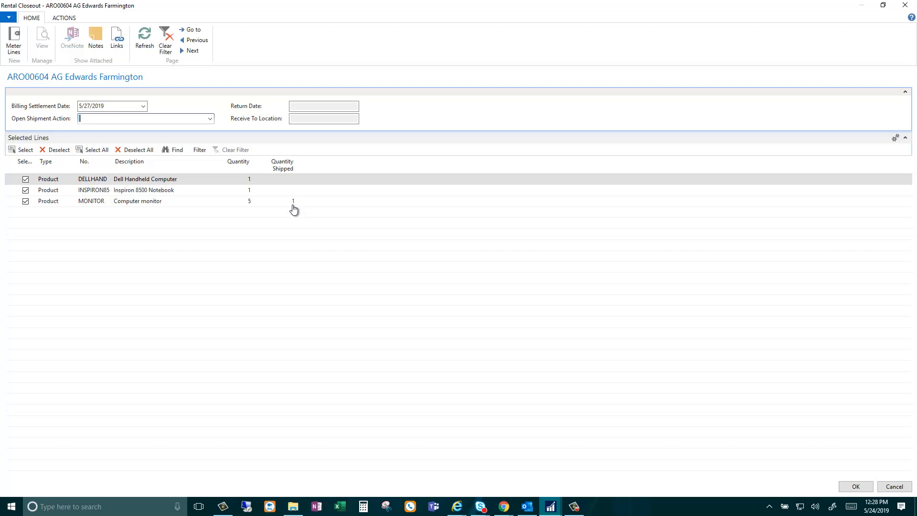
Step: Set Open Shipment Action to Sell and run the closeout
click(210, 119)
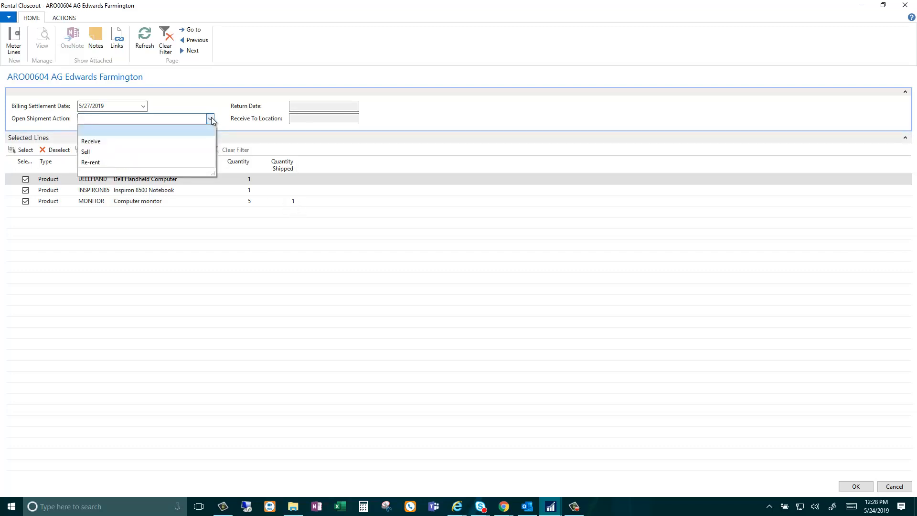
click(158, 152)
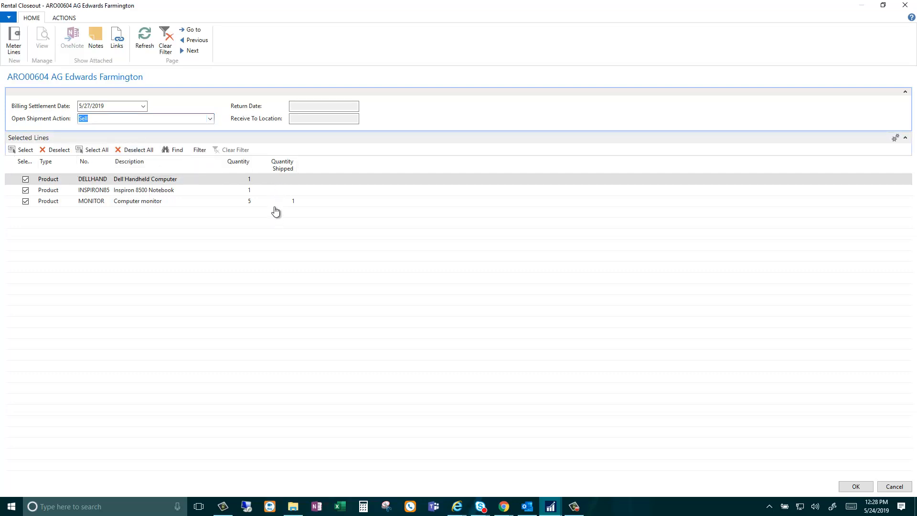
click(846, 487)
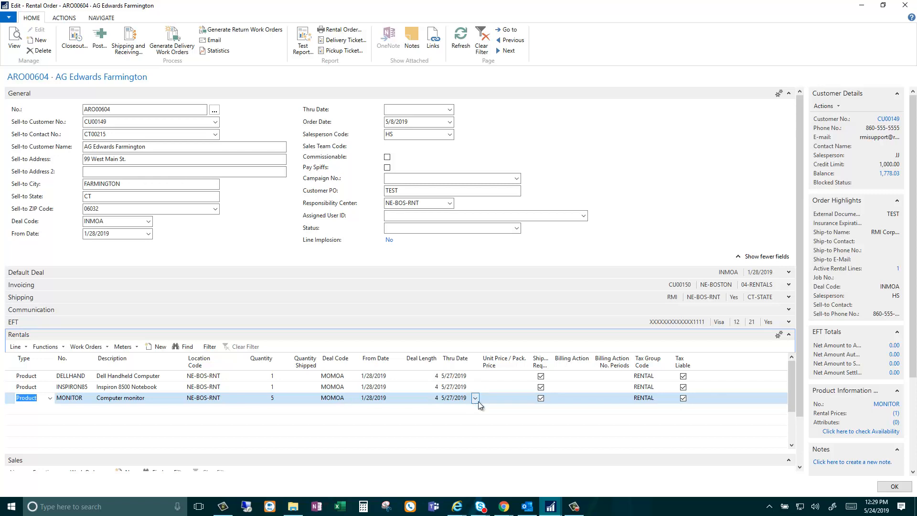
Step: Check the 17' Monitors FA00270 sale line at 100.00 with one shipped, then close the order
drag(799, 374, 801, 424)
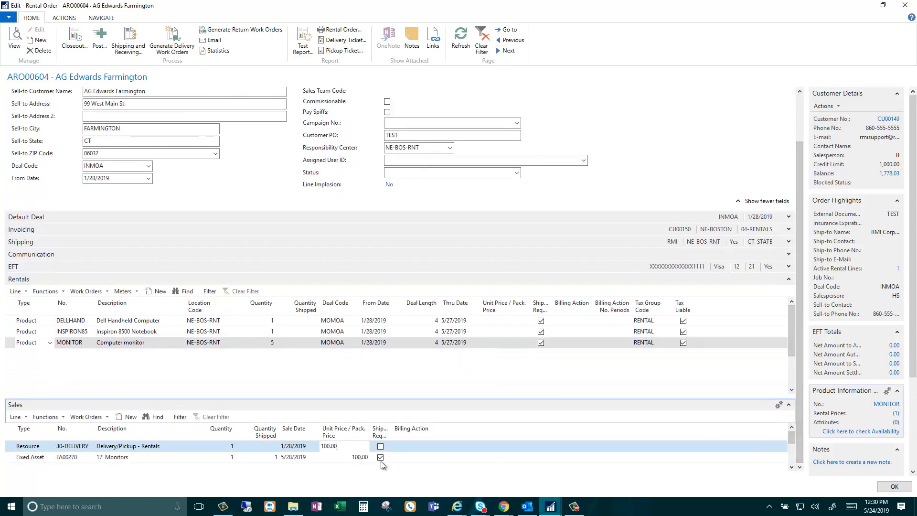
click(334, 458)
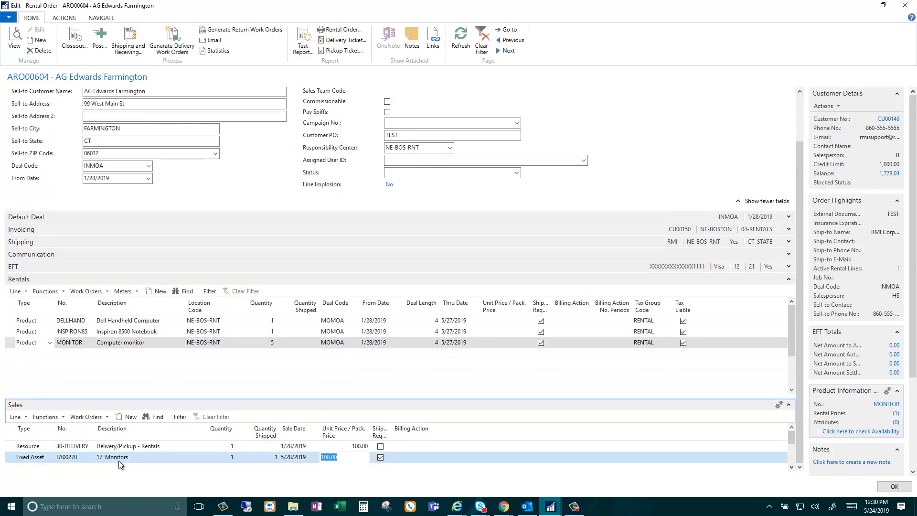
click(260, 460)
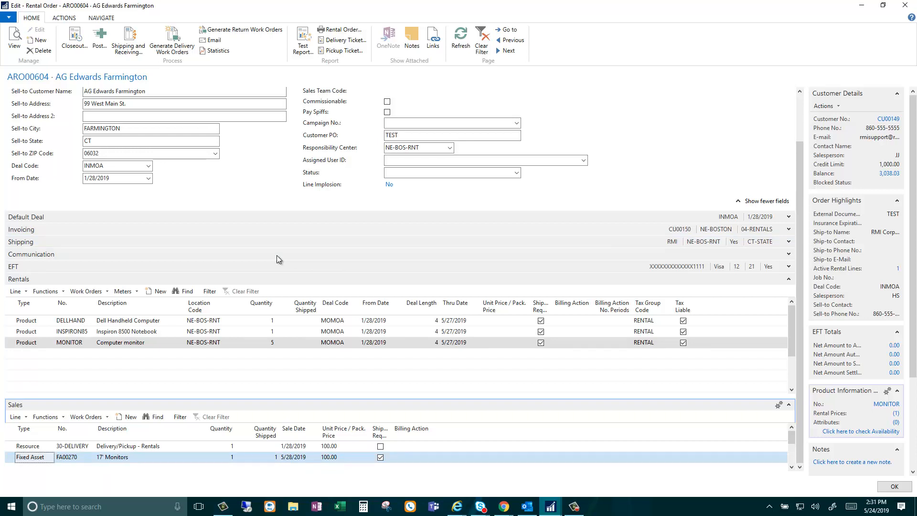
key(Escape)
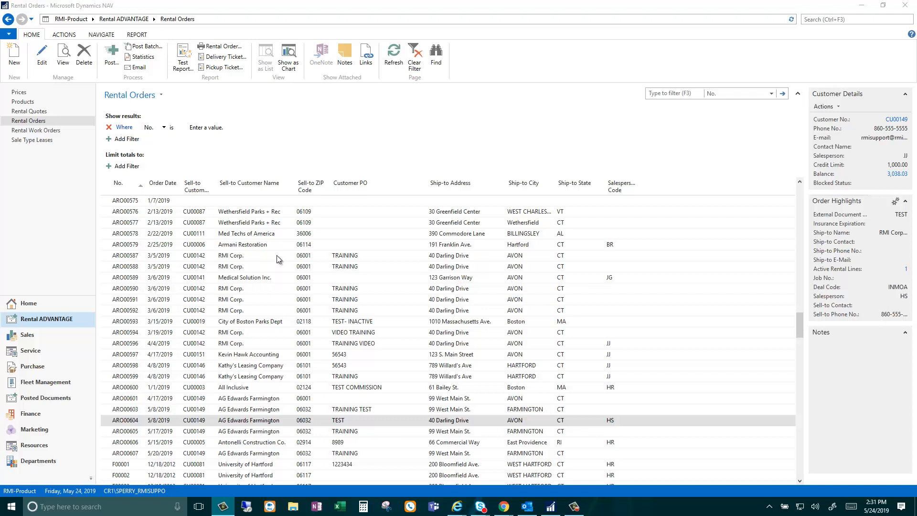
Step: Filter Rental Orders to 603, open ARO00603, and show the Inspiron 5100 notebook line's shipments
click(85, 322)
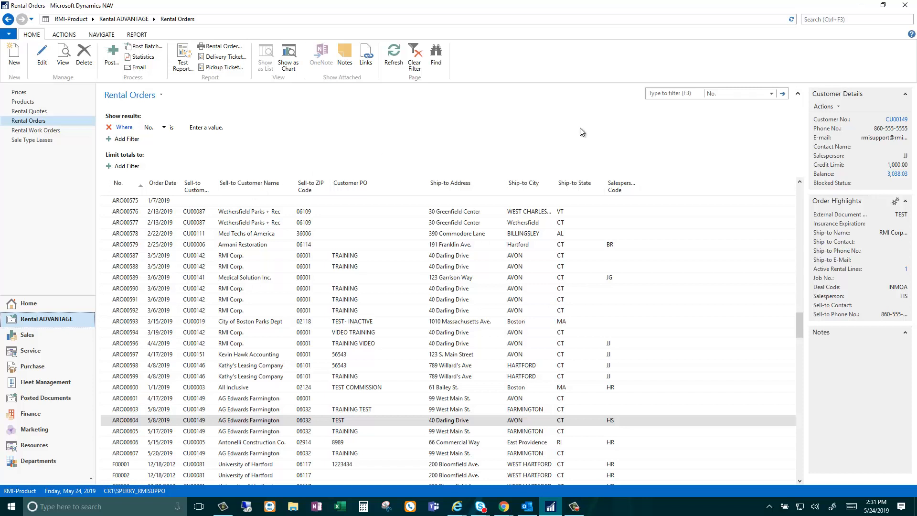
click(655, 94)
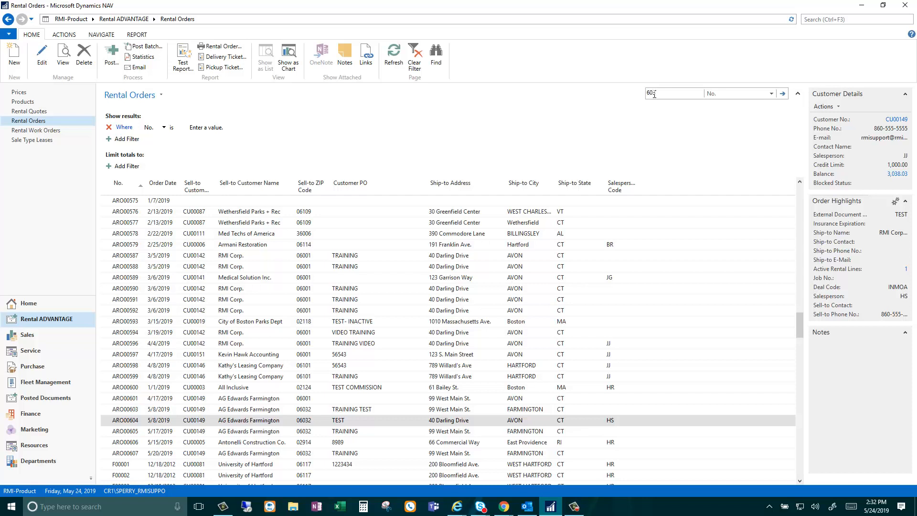
text(603)
key(Return)
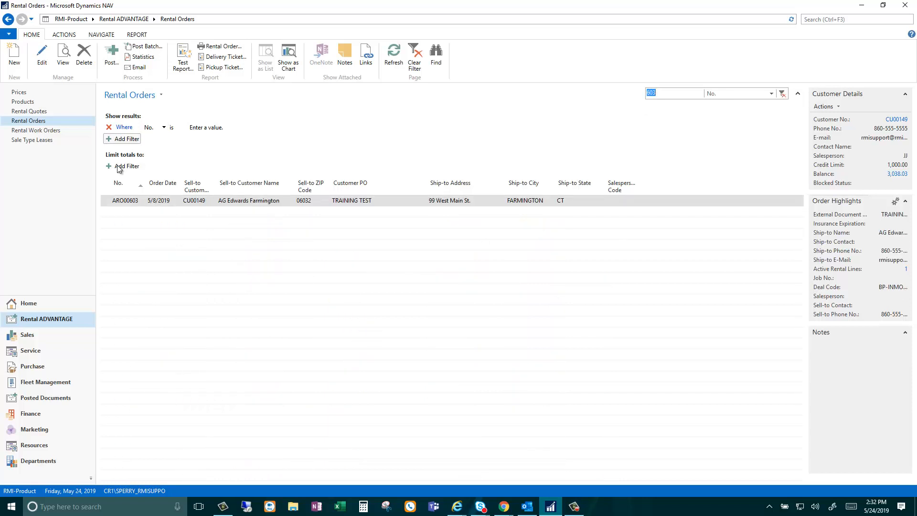
click(122, 200)
double_click(122, 201)
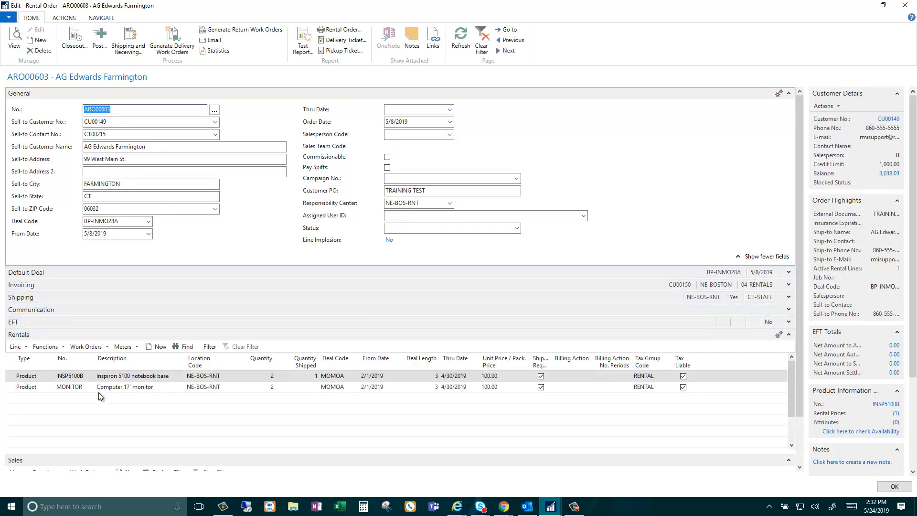
click(315, 376)
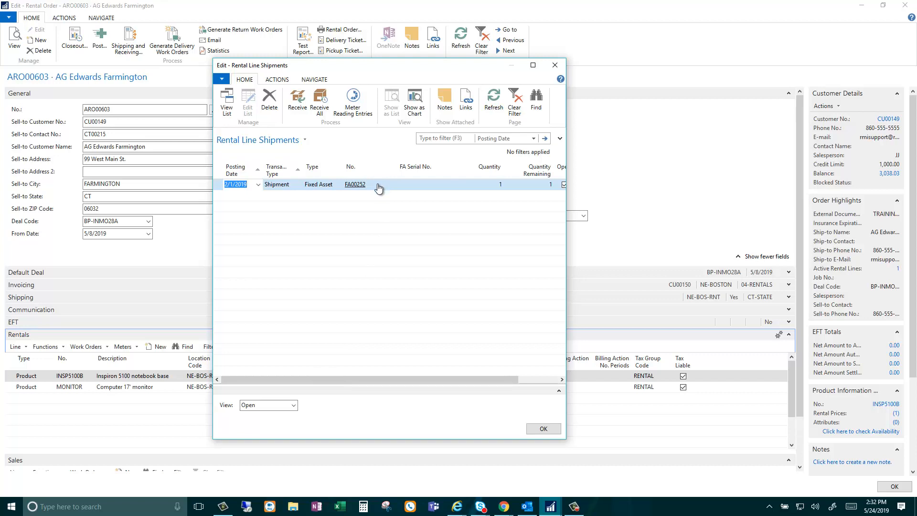
Step: Show all shipments and receipts for the notebook line, then start the ARO00603 closeout
click(294, 405)
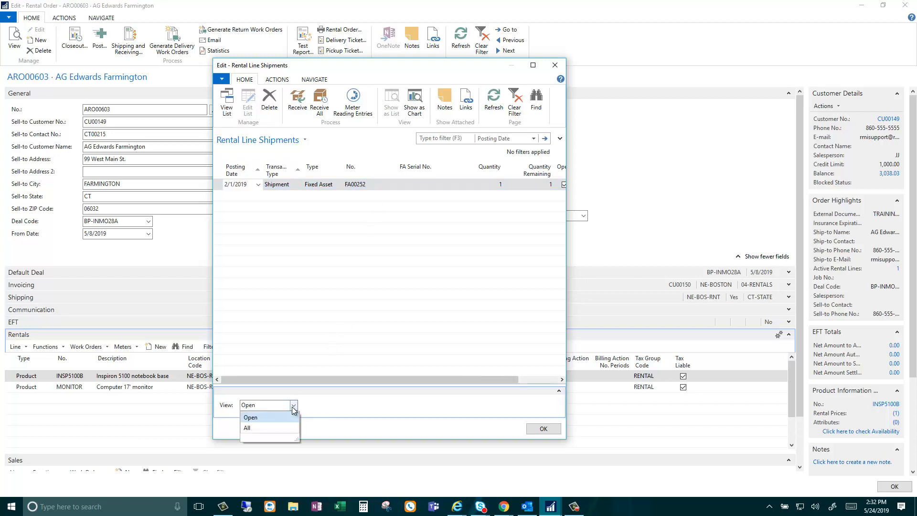
click(291, 427)
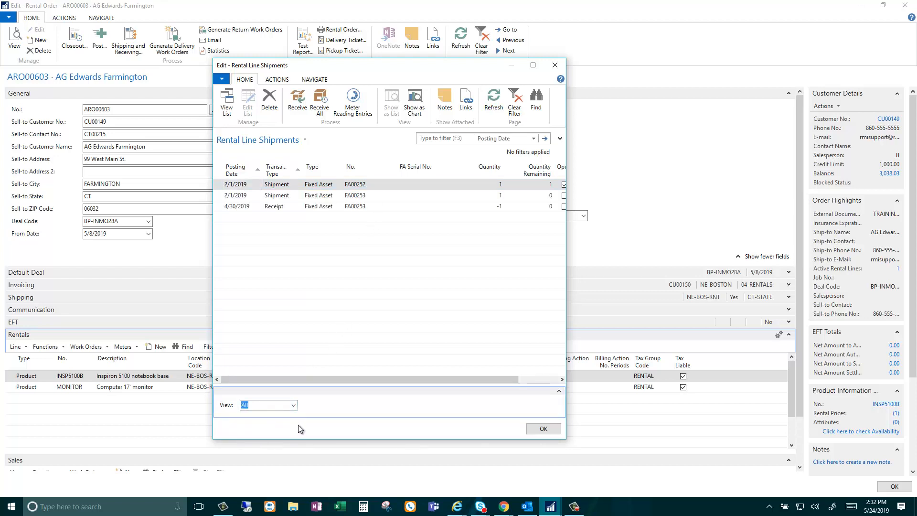
click(376, 214)
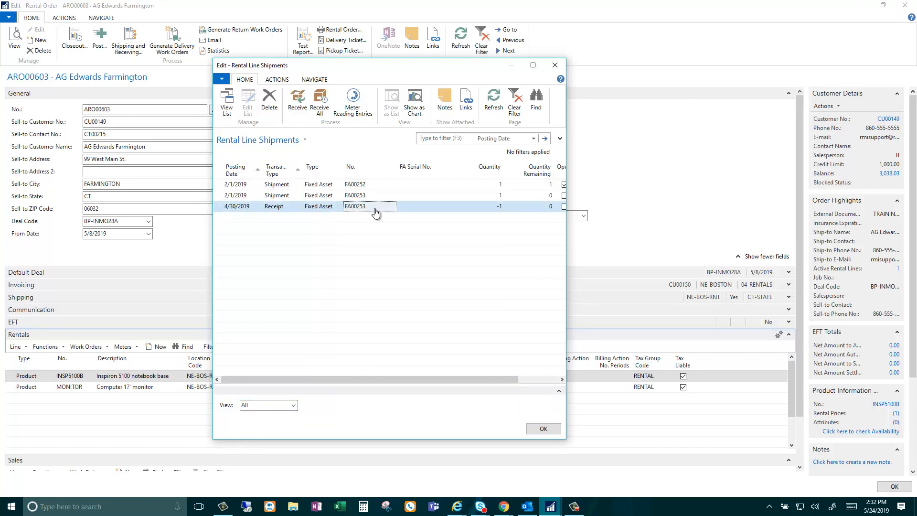
click(543, 429)
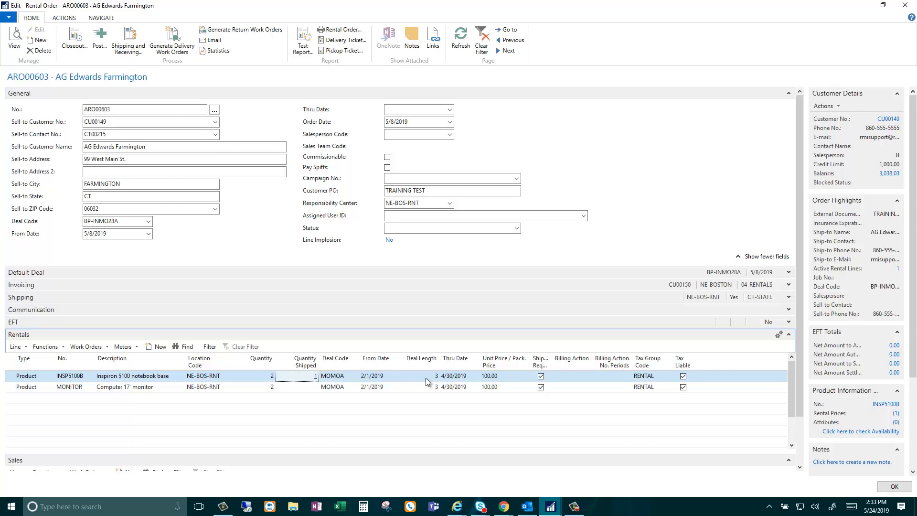
click(80, 47)
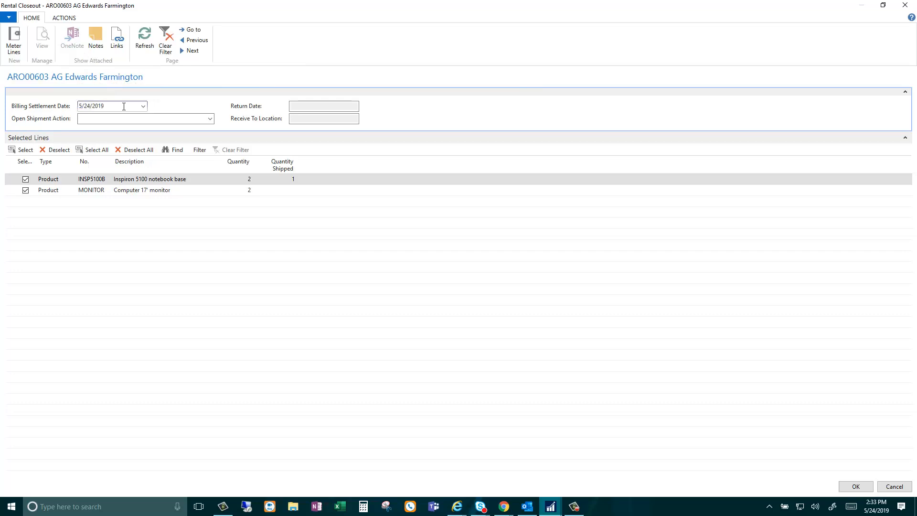
Step: Close out ARO00603 with billing settlement date 4/30/2019 and Re-rent as the open shipment action
text(0430)
key(Tab)
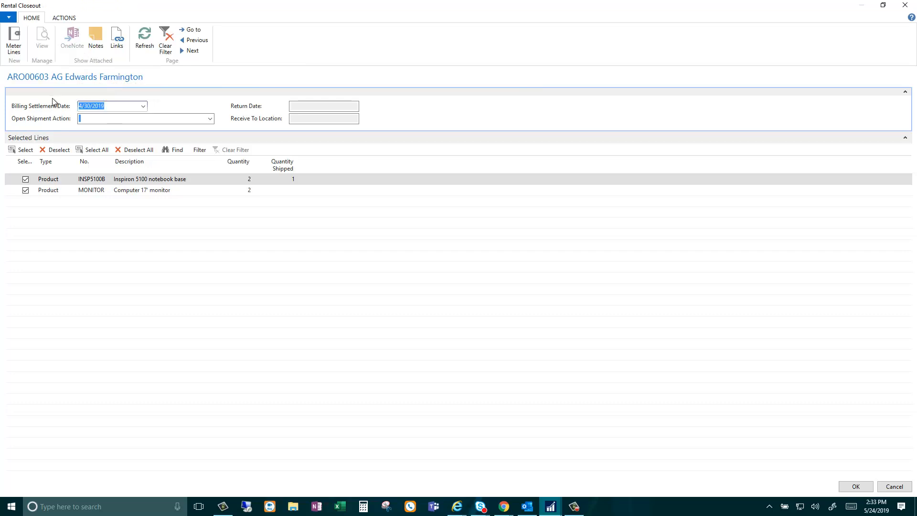
click(211, 121)
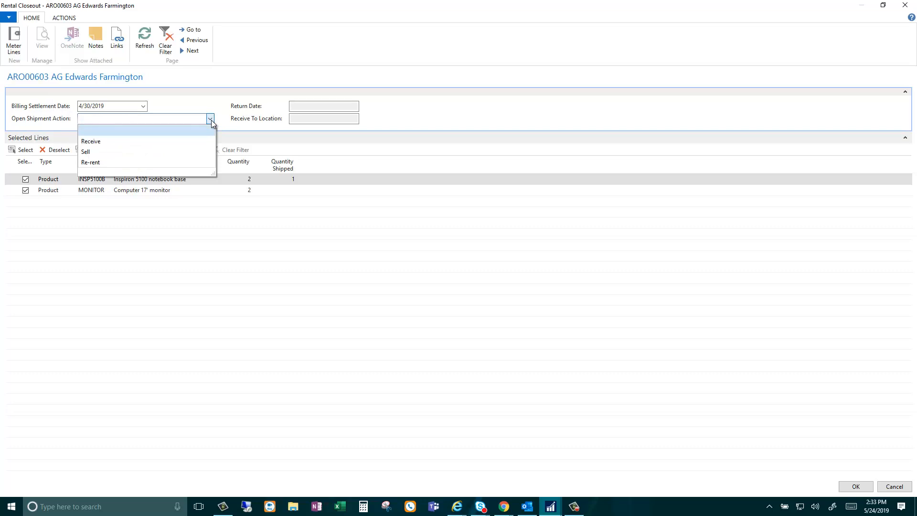
click(188, 163)
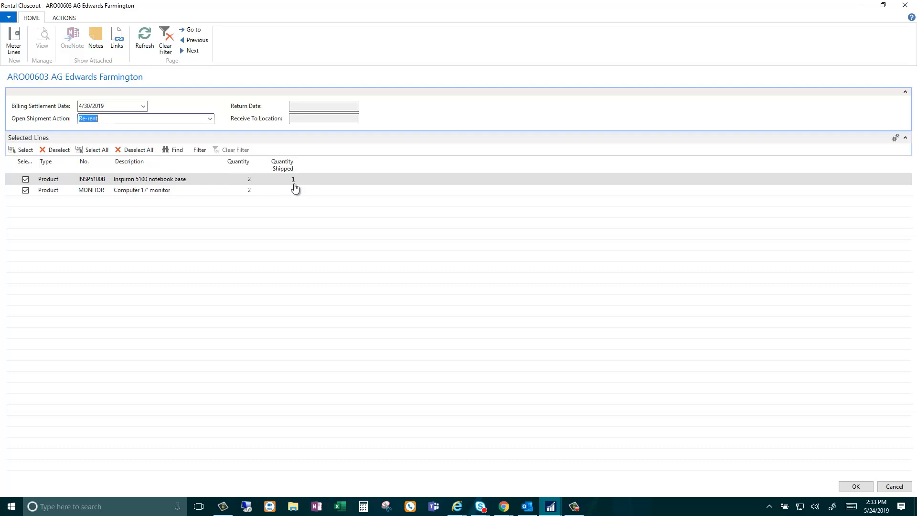
click(845, 487)
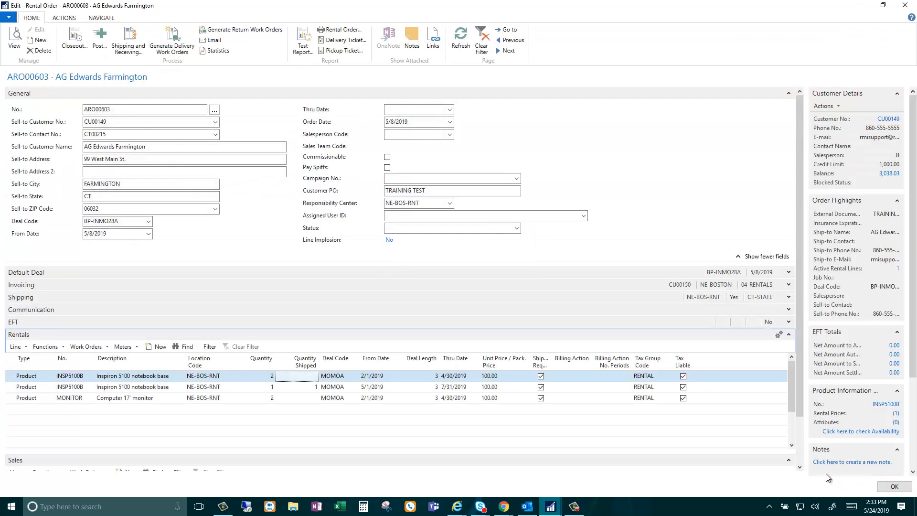
Step: Check the second INSP5100B line's shipments, then open its Rental Line Card (5/1/2019–7/31/2019, 100.00)
click(8, 386)
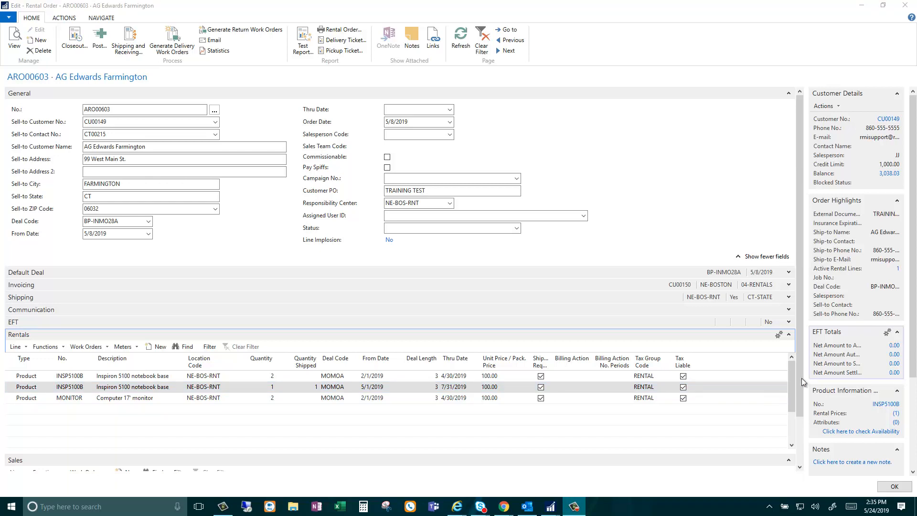
click(315, 387)
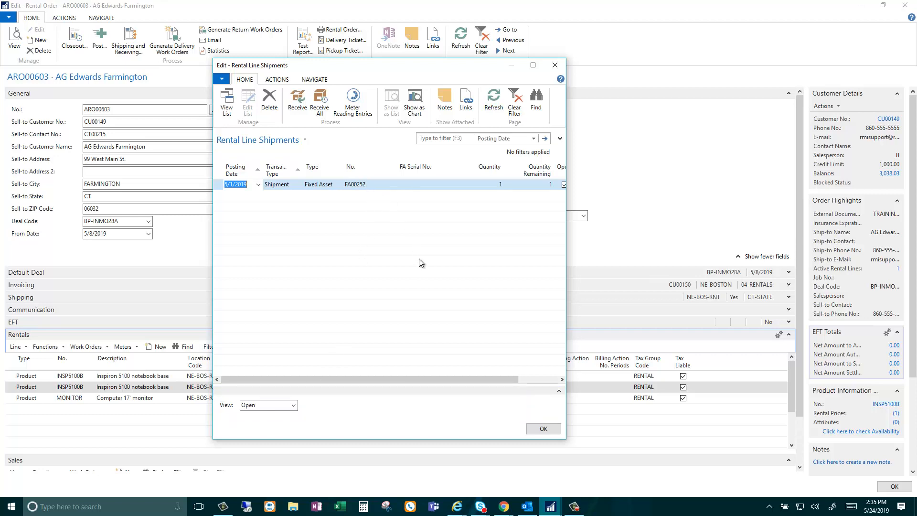
click(540, 429)
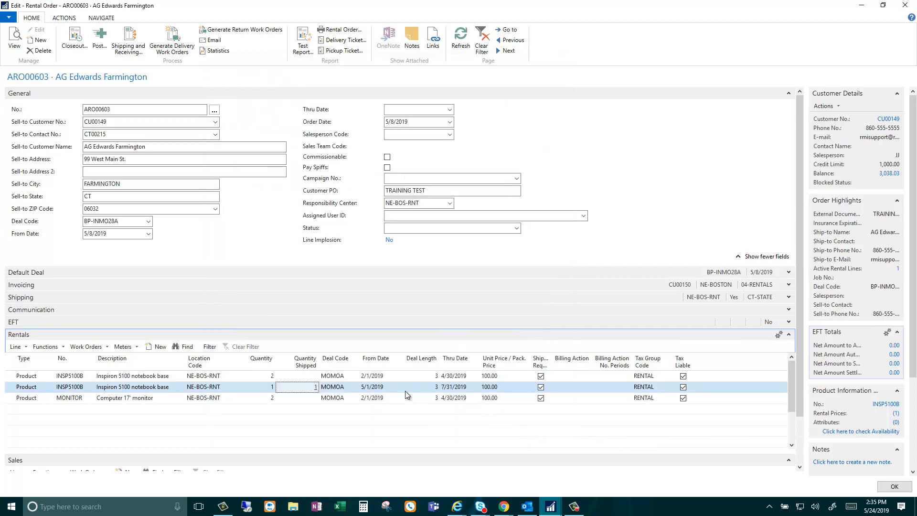
click(16, 346)
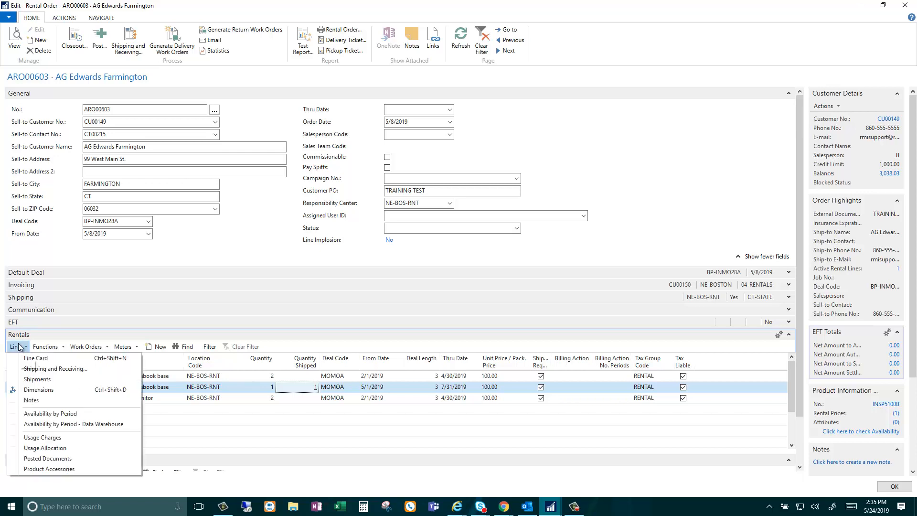
click(26, 358)
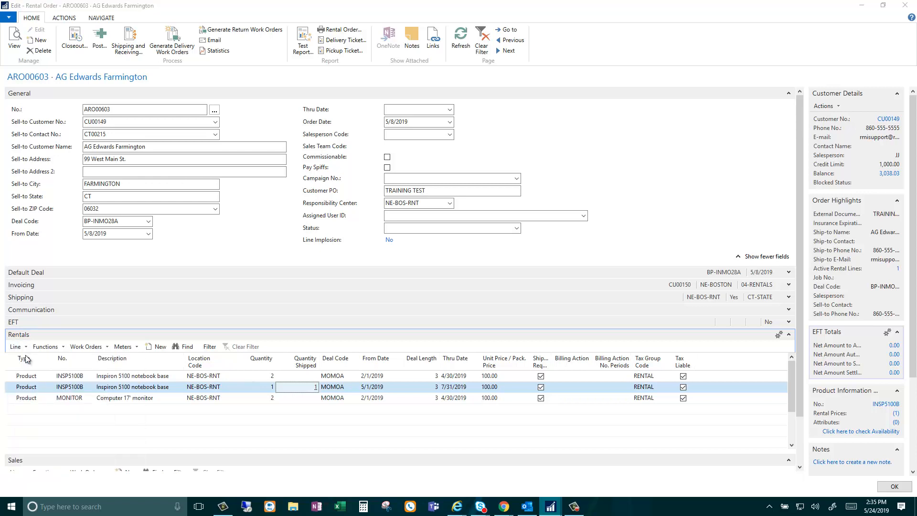
scroll(389, 360, down, 3)
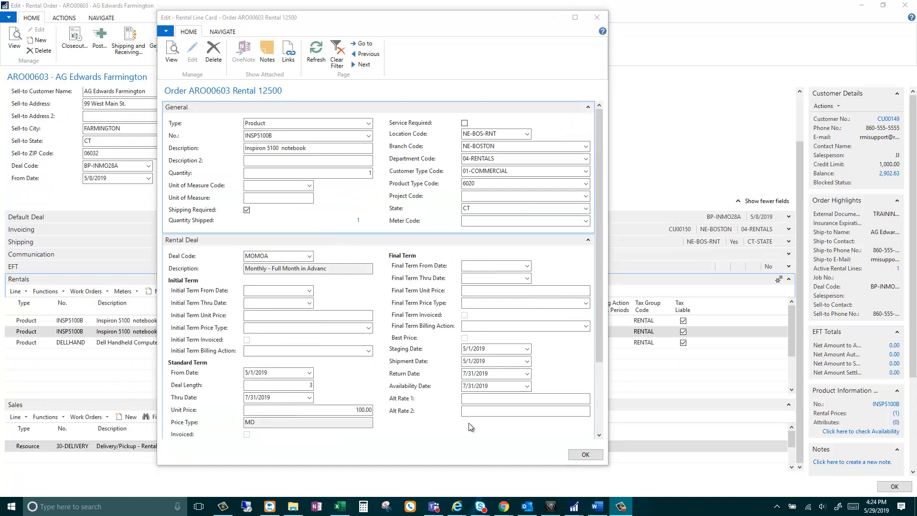
Step: Close the line card, change the rental line's unit price to 50.00, and close order ARO00603
click(583, 454)
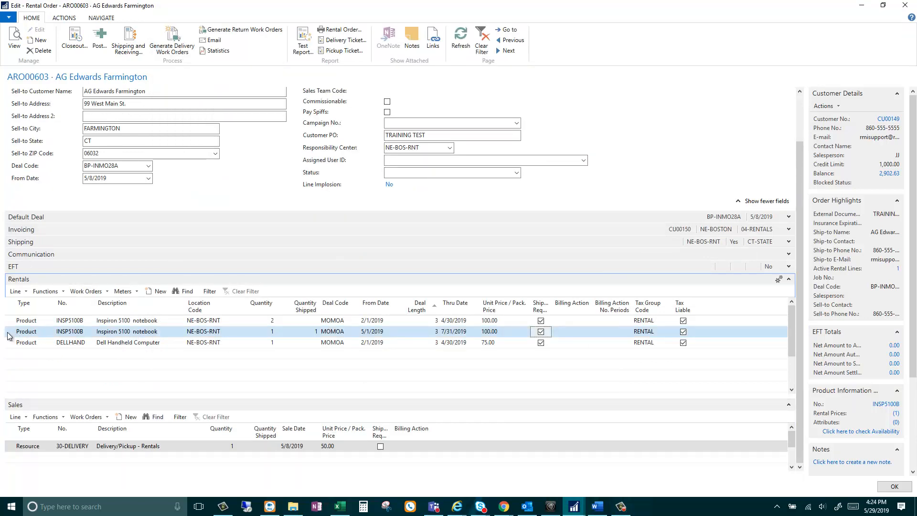
click(464, 332)
key(Tab)
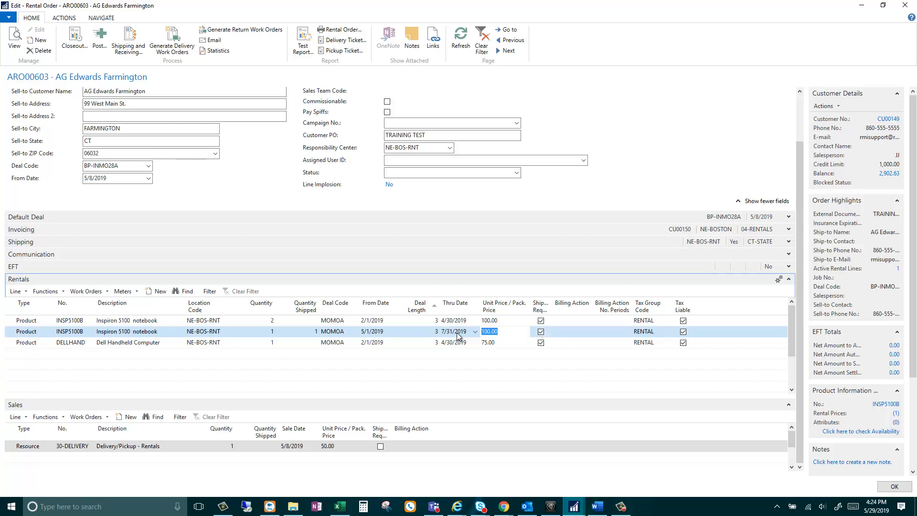
text(50)
key(Tab)
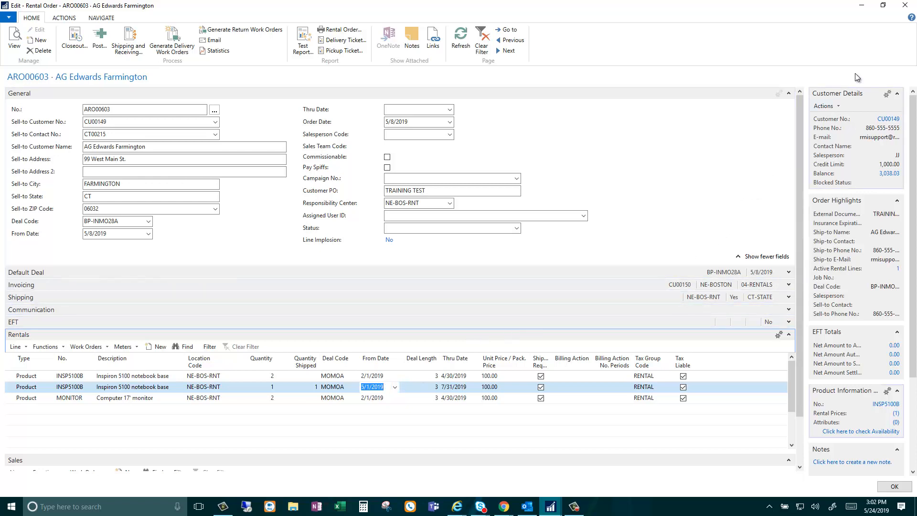
click(904, 5)
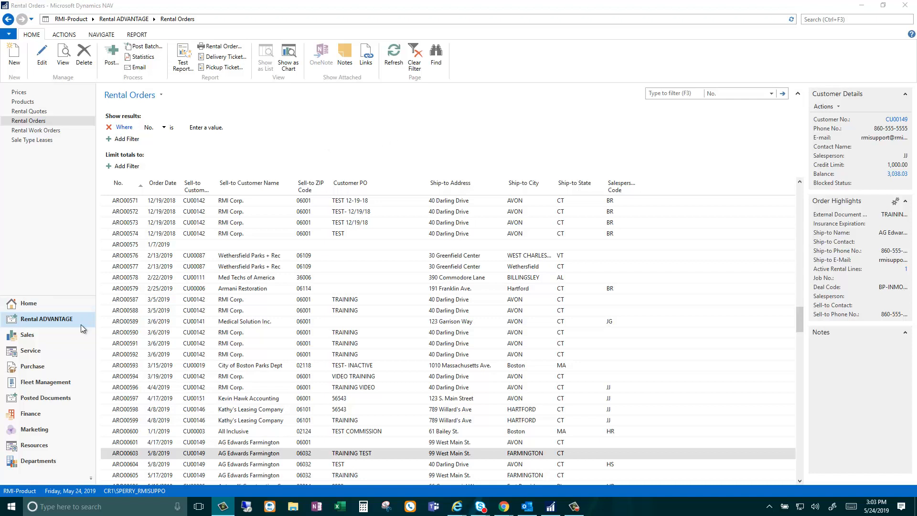
Step: Filter Rental Orders to 605 and open order ARO00605
click(672, 94)
text(605)
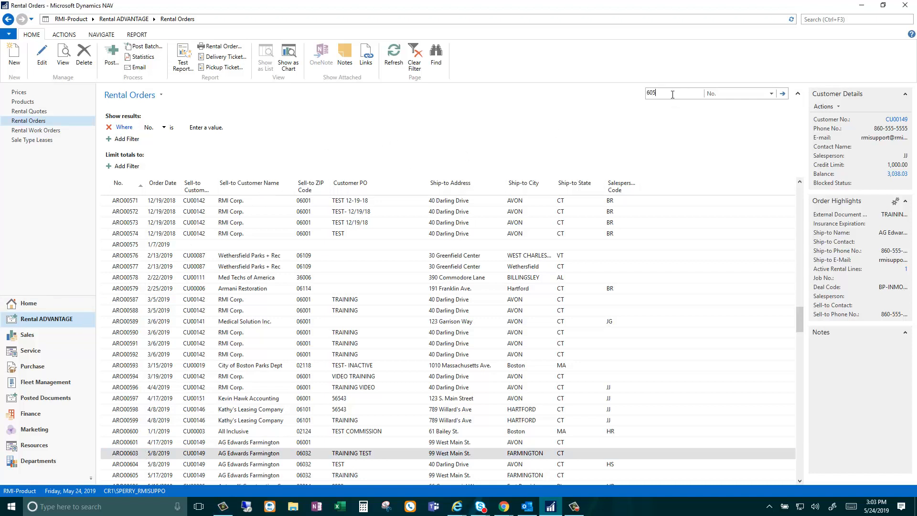
key(Return)
double_click(128, 201)
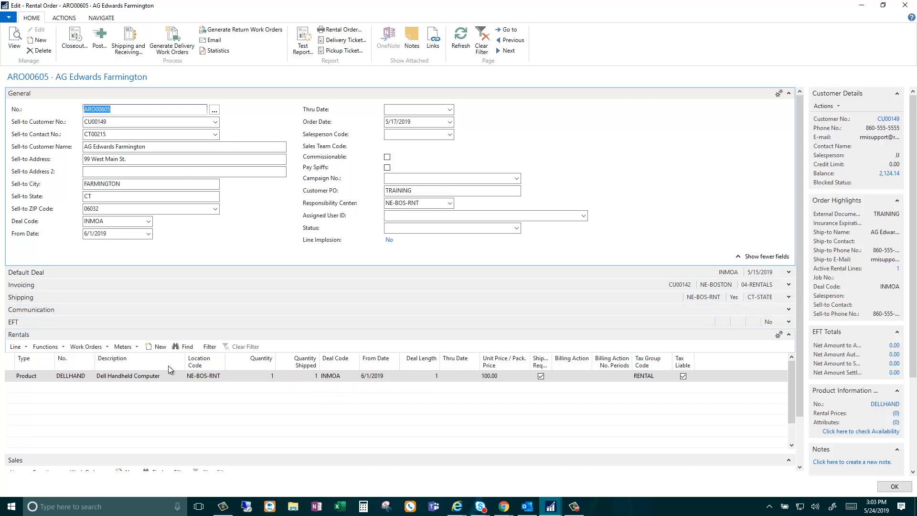
Step: Review the Dell Handheld Computer line card (15.00/day, then 100.00 monthly) and close it
click(15, 347)
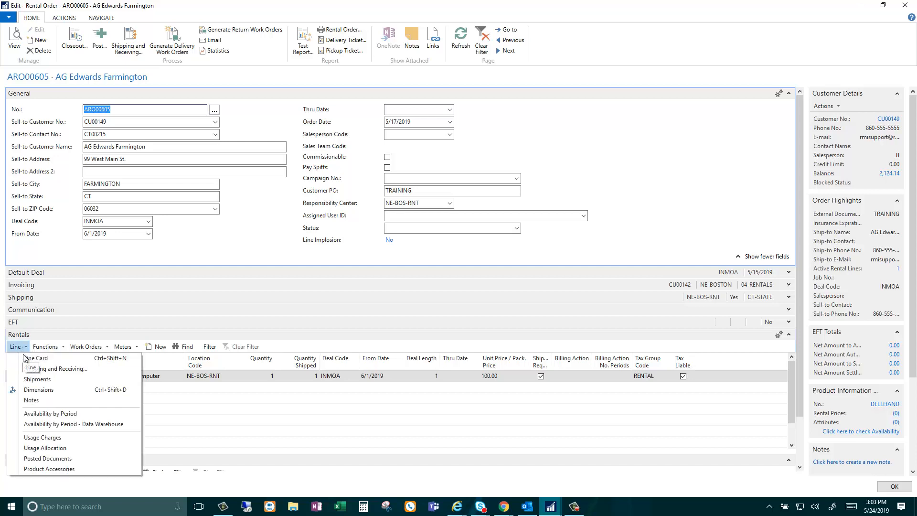
click(24, 361)
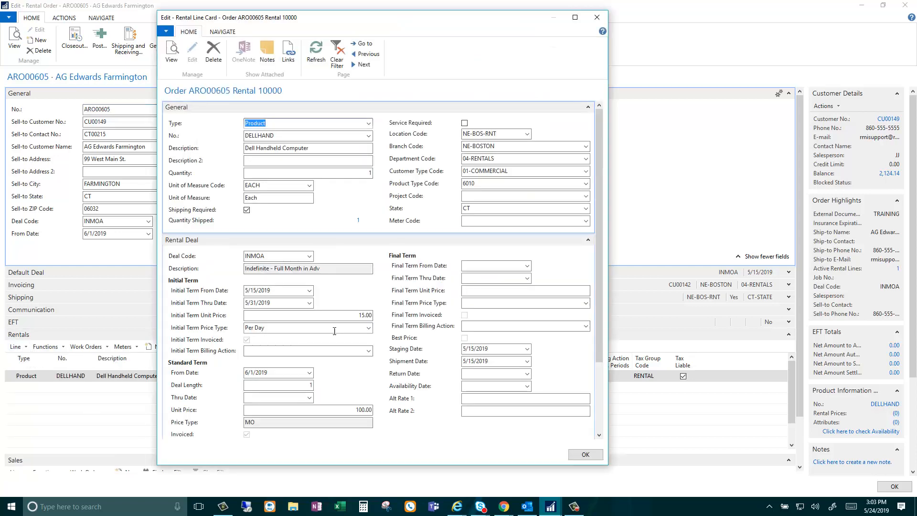
scroll(381, 318, down, 3)
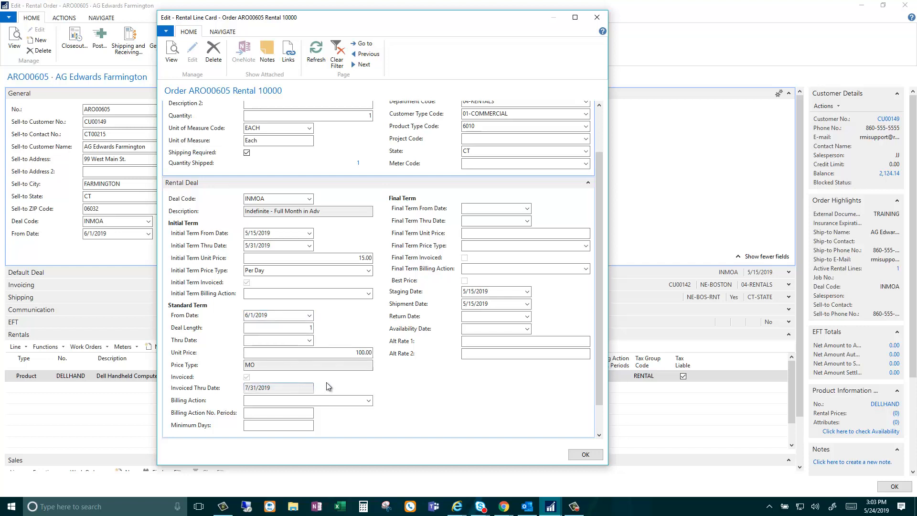
click(586, 454)
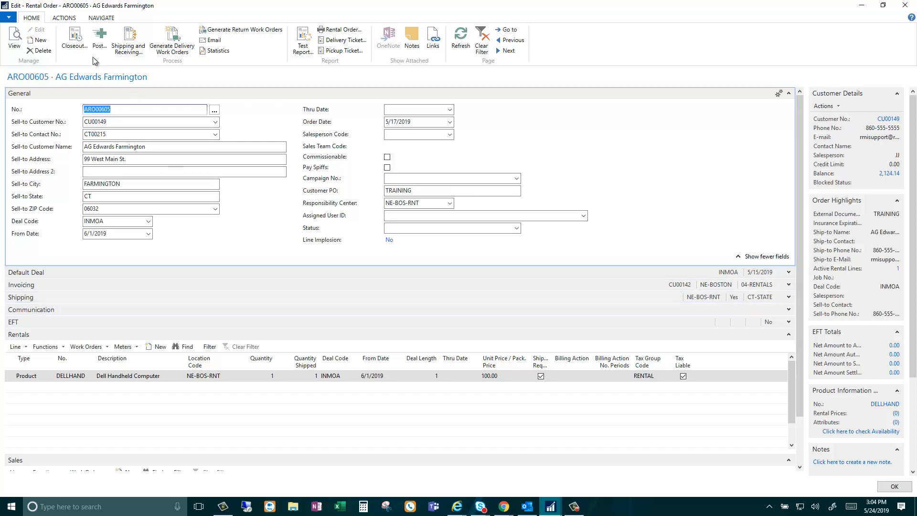
Step: Run Closeout on ARO00605 with billing settlement date 7/31/2019 and action Receive, returning 7/31/2019 to NE-BOS-RNT
click(82, 46)
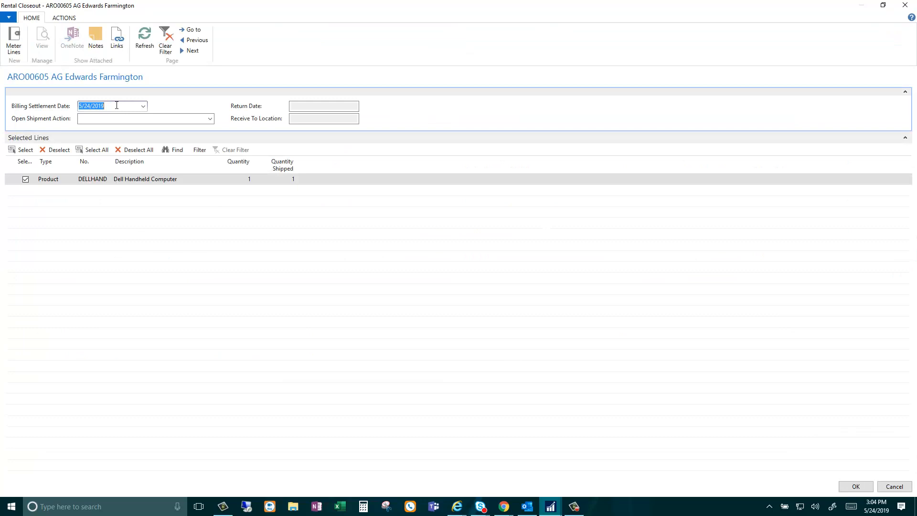
text(312019)
key(Tab)
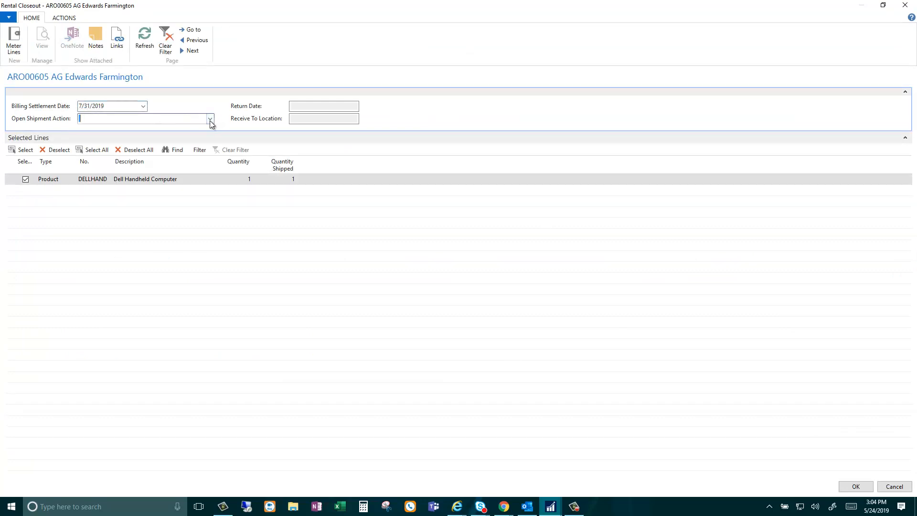
click(210, 119)
click(196, 141)
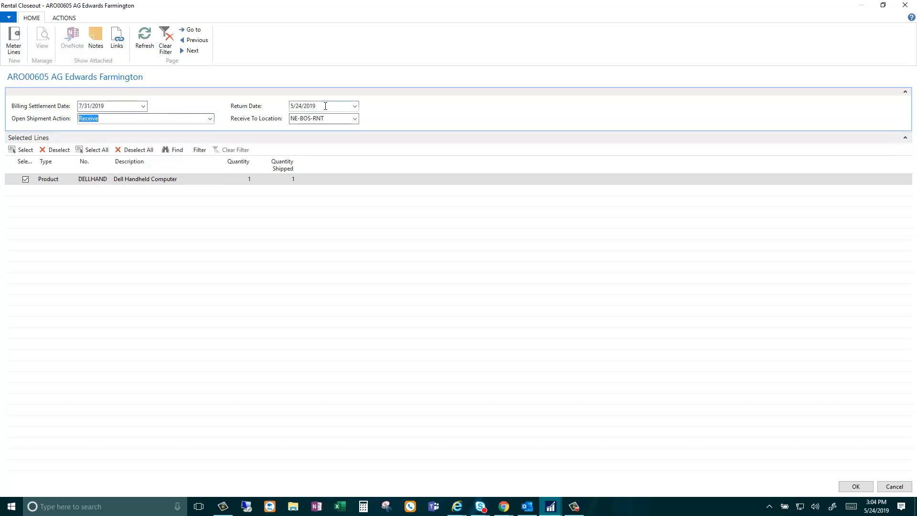
click(326, 105)
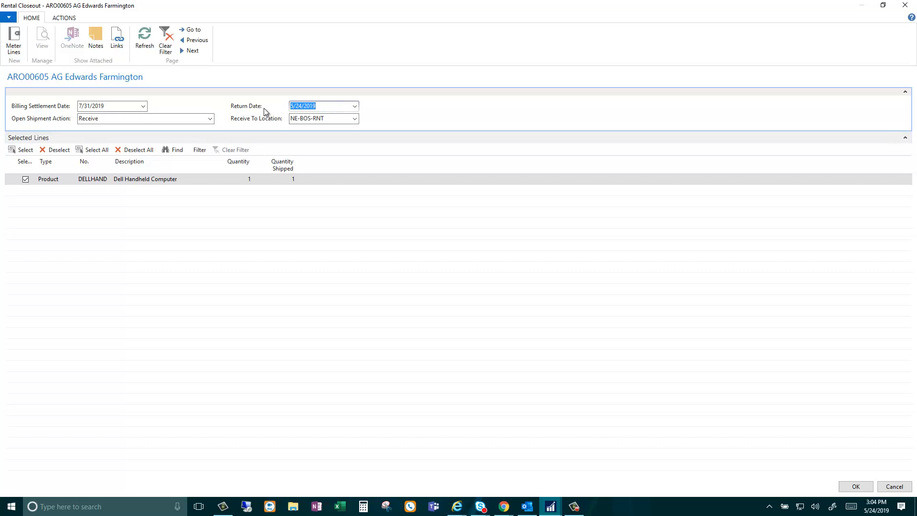
text(0731)
key(Tab)
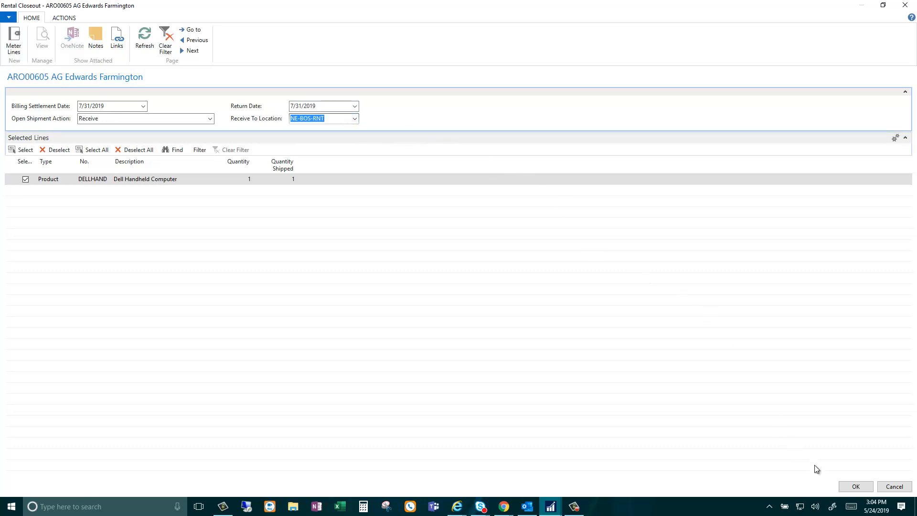
click(852, 487)
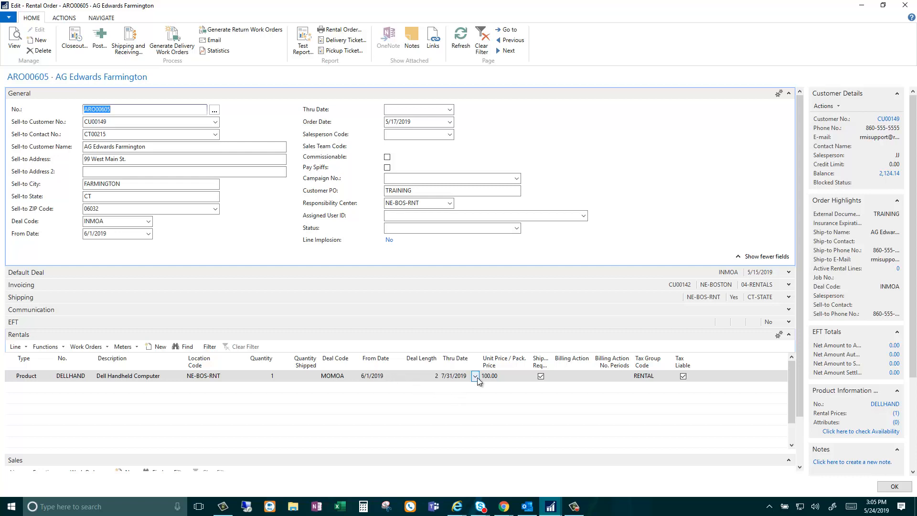
Step: Open the handheld line's shipments, switch the view to All, and select the FA00260 receipt dated 7/31/2019
click(313, 383)
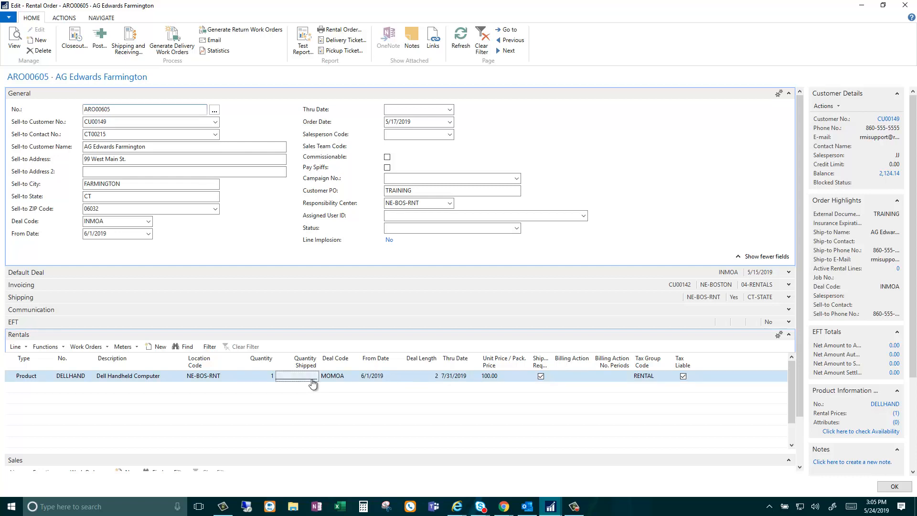
click(293, 405)
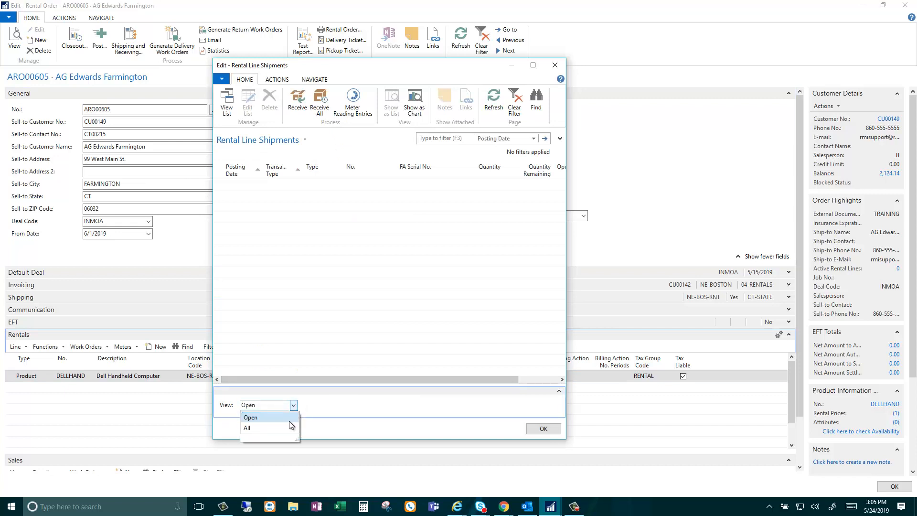
click(288, 425)
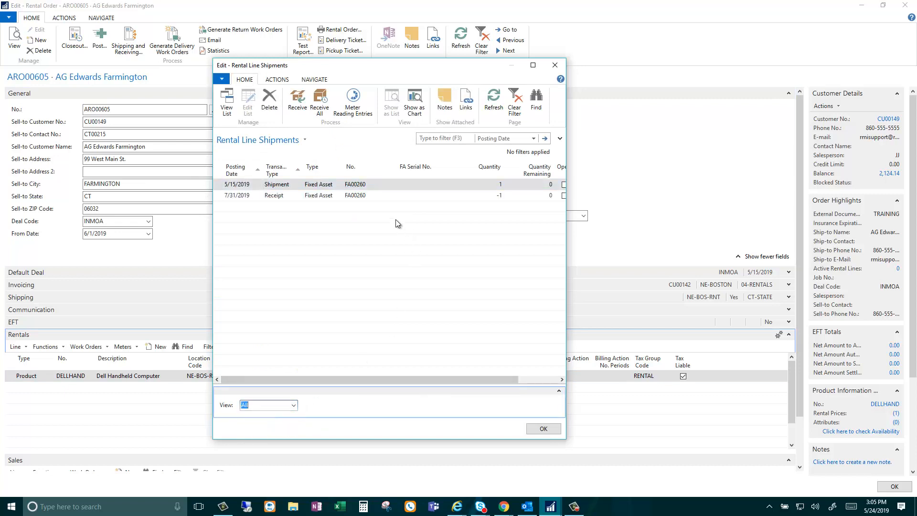
click(373, 199)
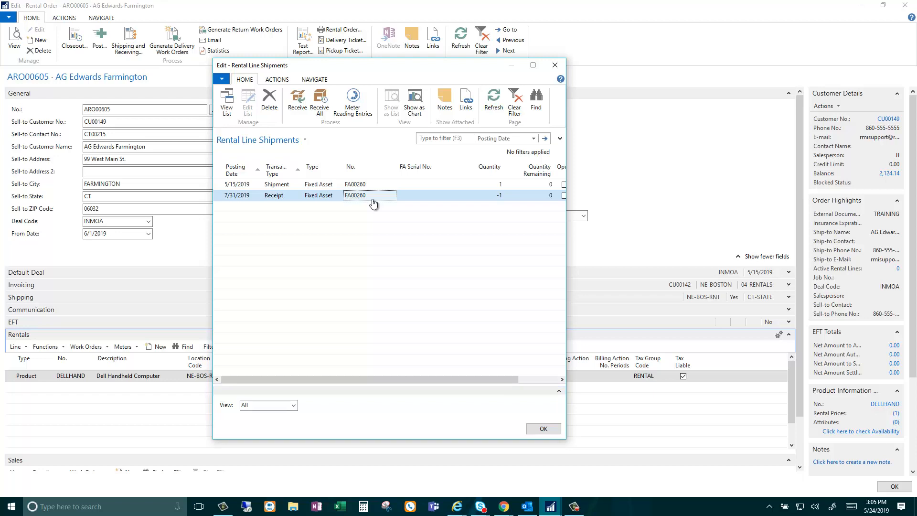